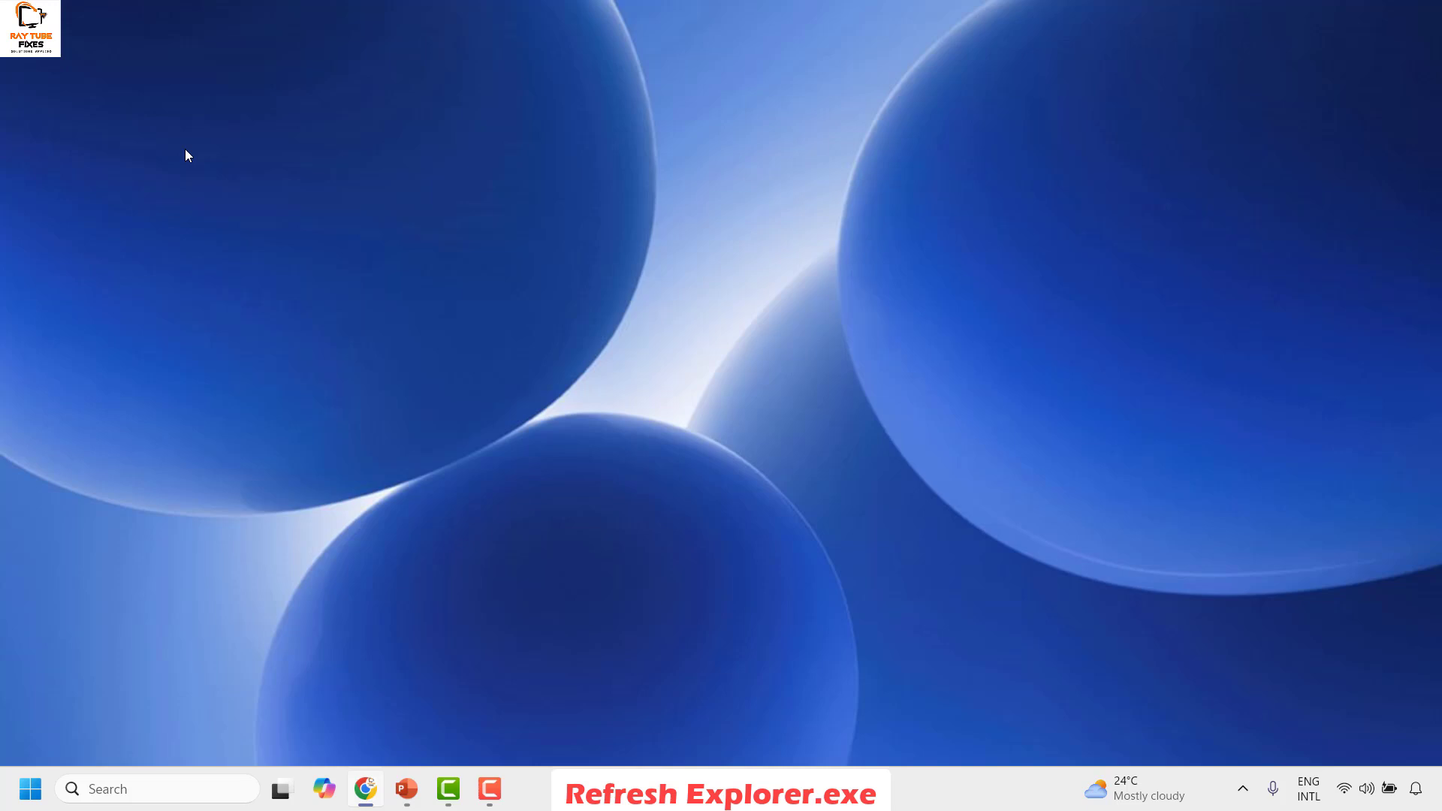
# Open Task Manager and dismiss the PowerToys notification
pyautogui.rightClick(34, 794)
pyautogui.click(100, 559)
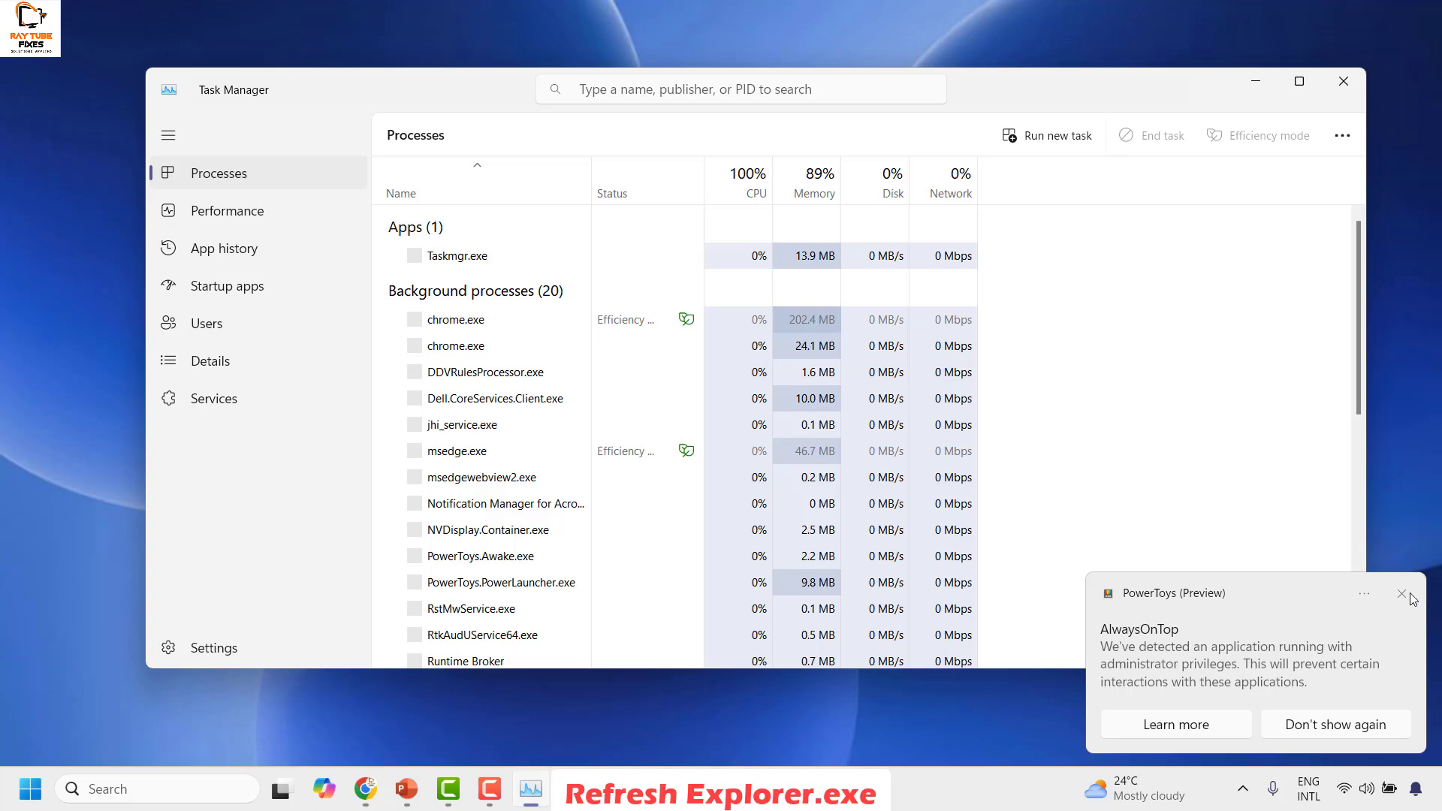
pyautogui.click(1401, 593)
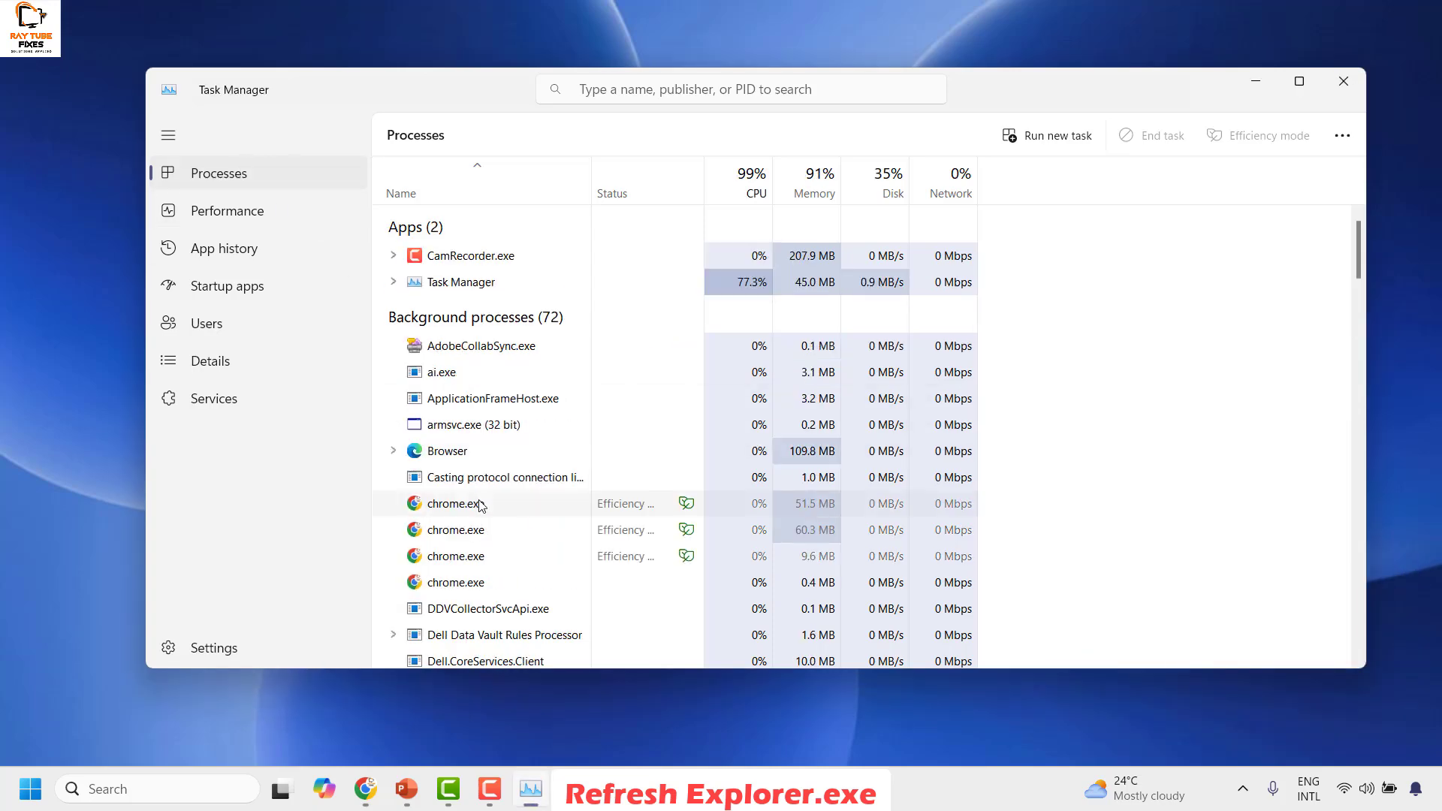
# Find the Windows Explorer process in Task Manager and restart it
pyautogui.click(480, 501)
pyautogui.scroll(-8, 466, 530)
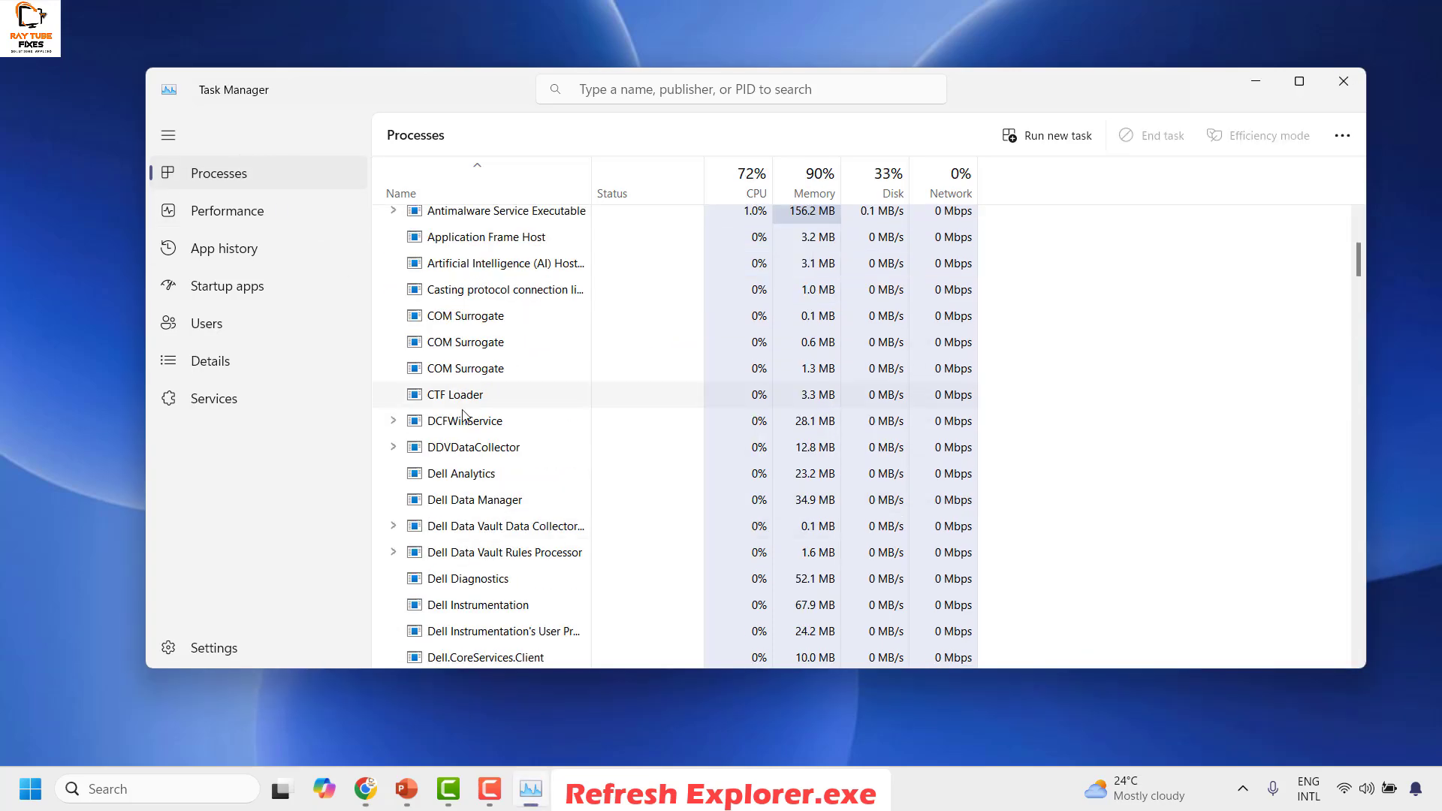
pyautogui.scroll(-6, 515, 589)
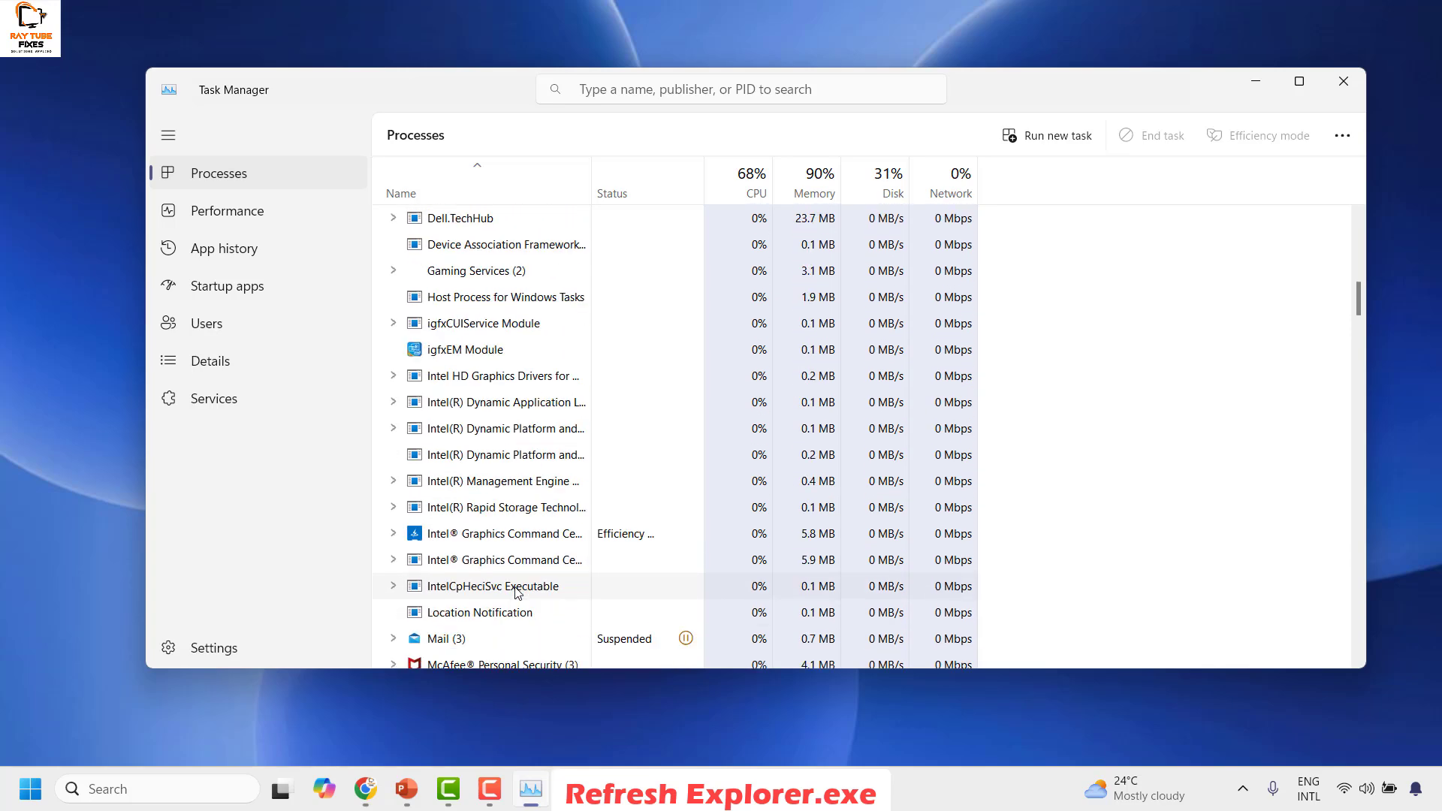
pyautogui.scroll(-7, 515, 591)
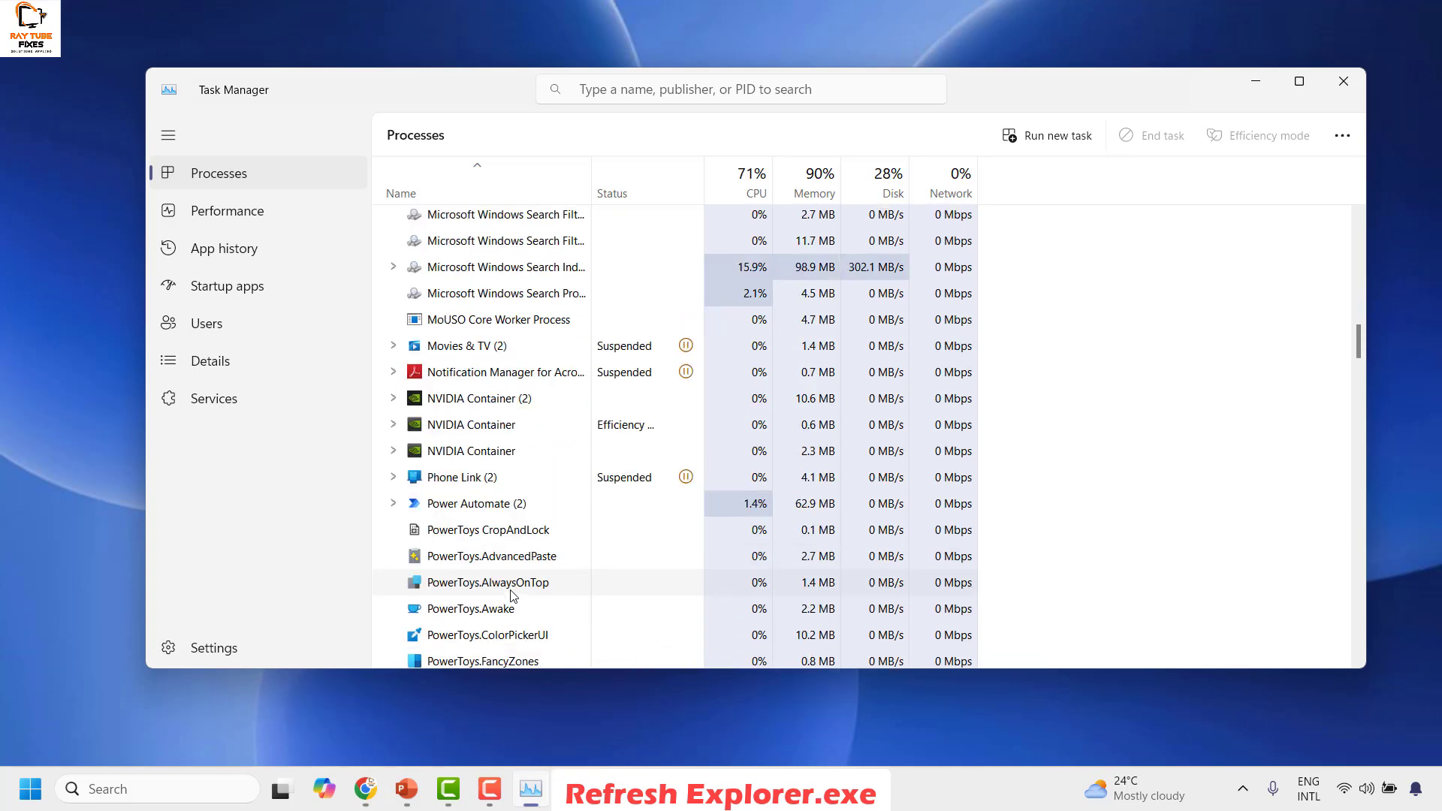
pyautogui.scroll(-10, 509, 587)
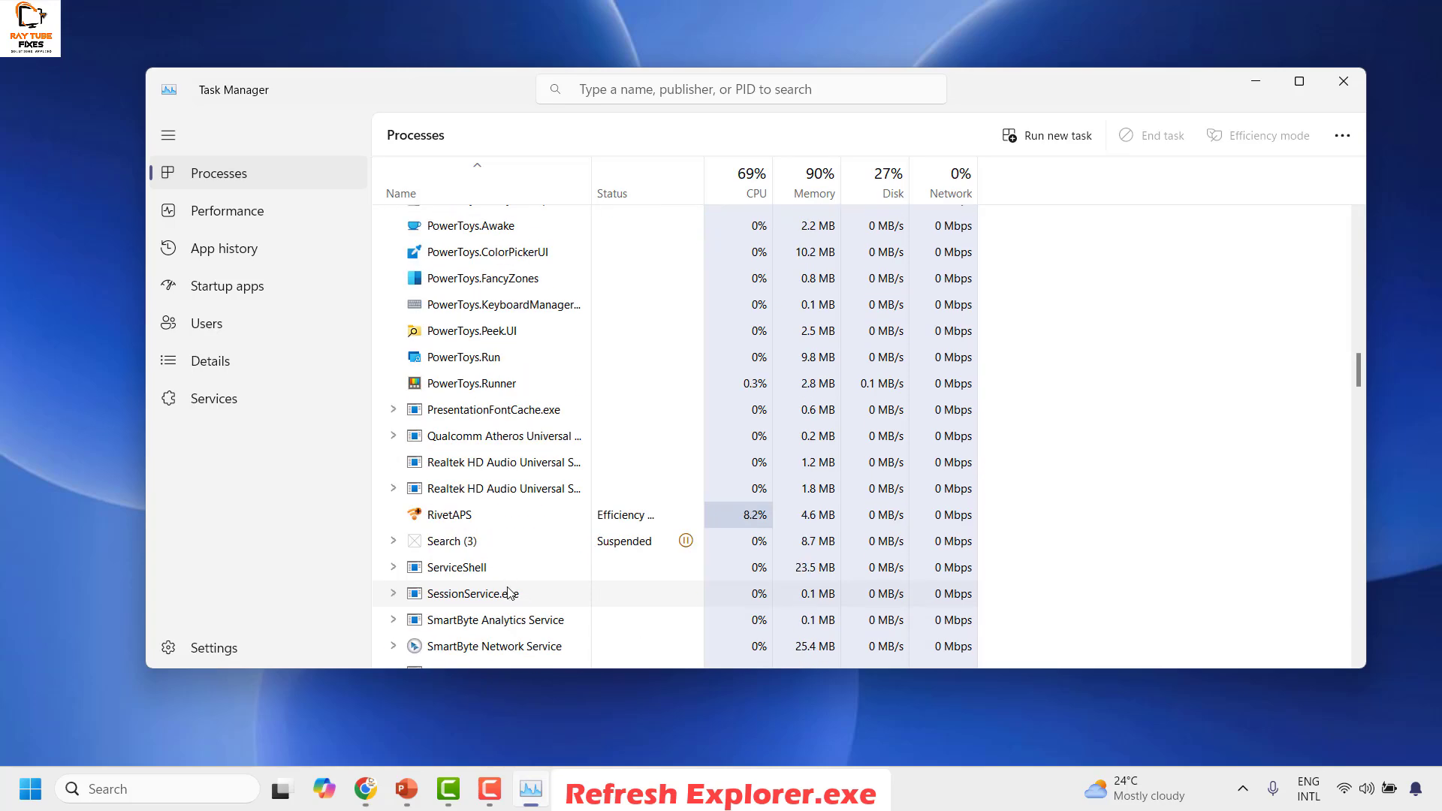
pyautogui.click(459, 593)
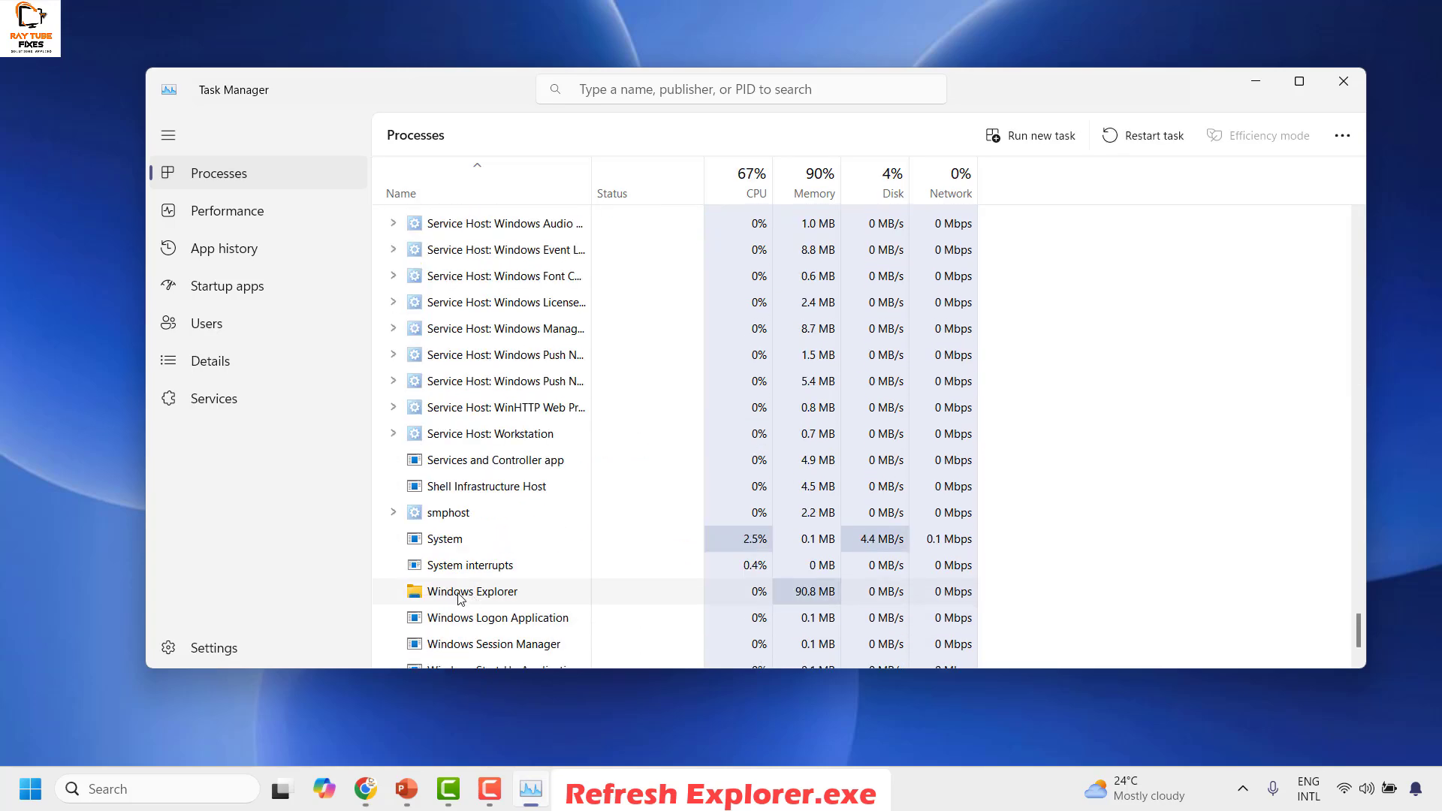
pyautogui.rightClick(467, 593)
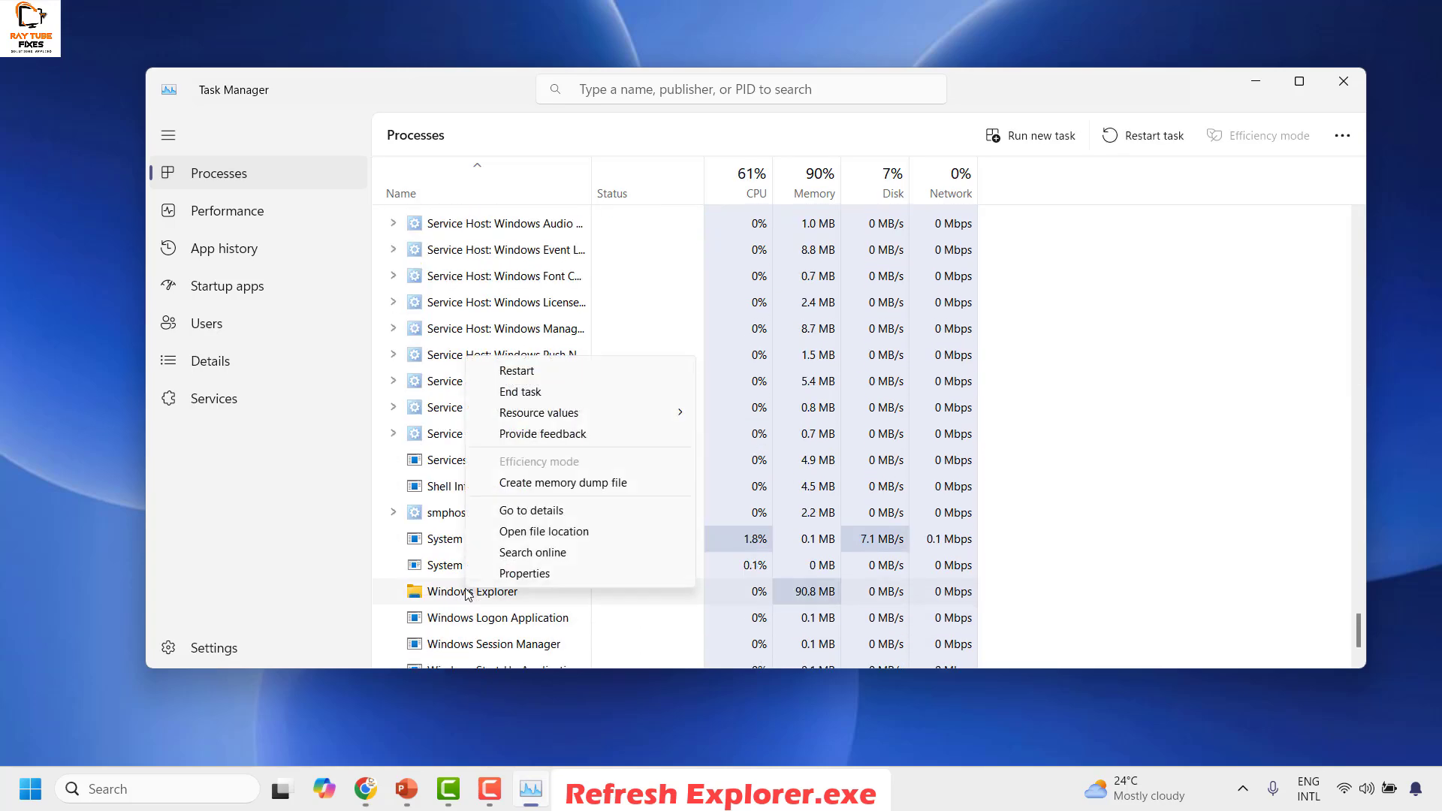
pyautogui.click(526, 371)
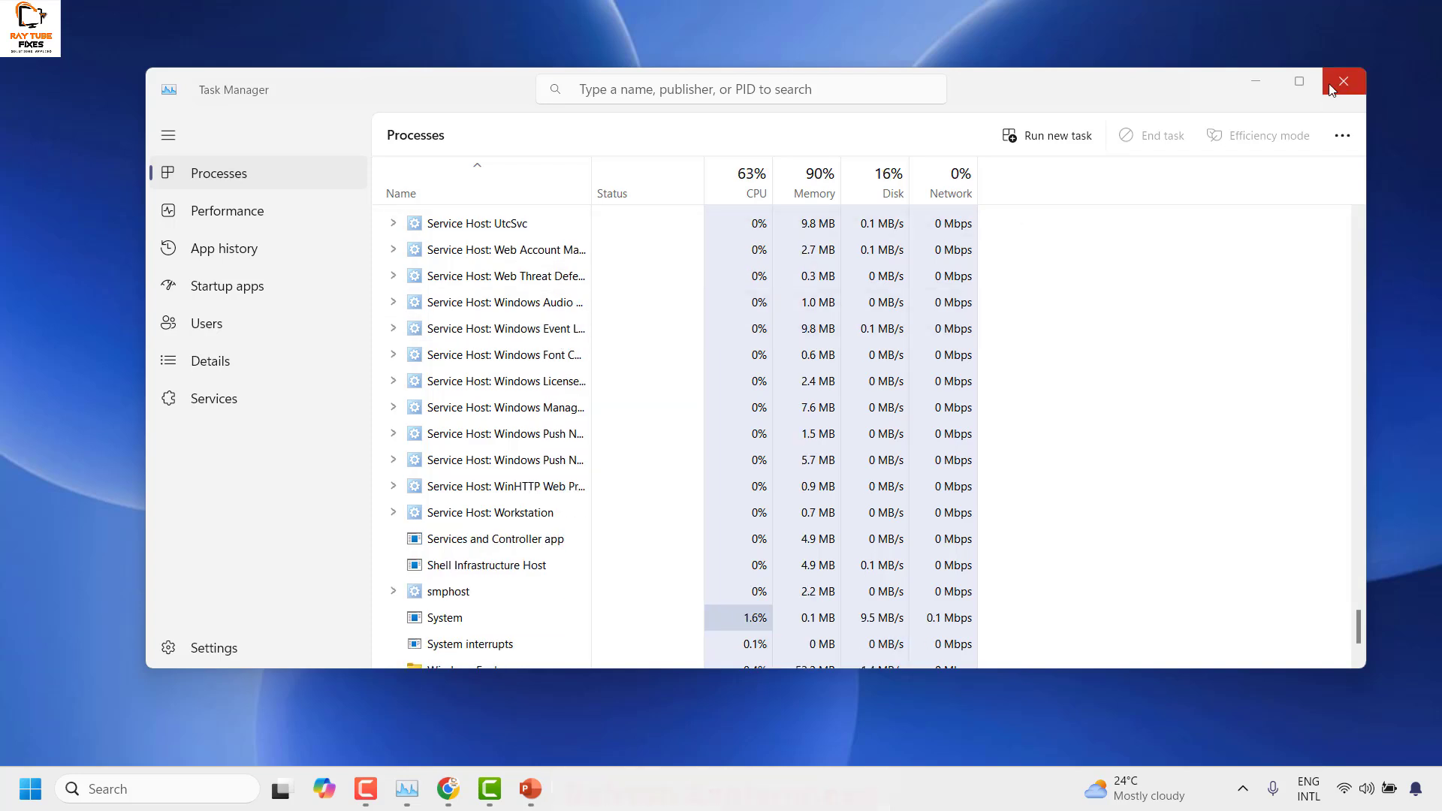
# Close Task Manager and open the taskbar search briefly to test whether it responds, leaving it closed
pyautogui.hotkey('alt', 'F4')
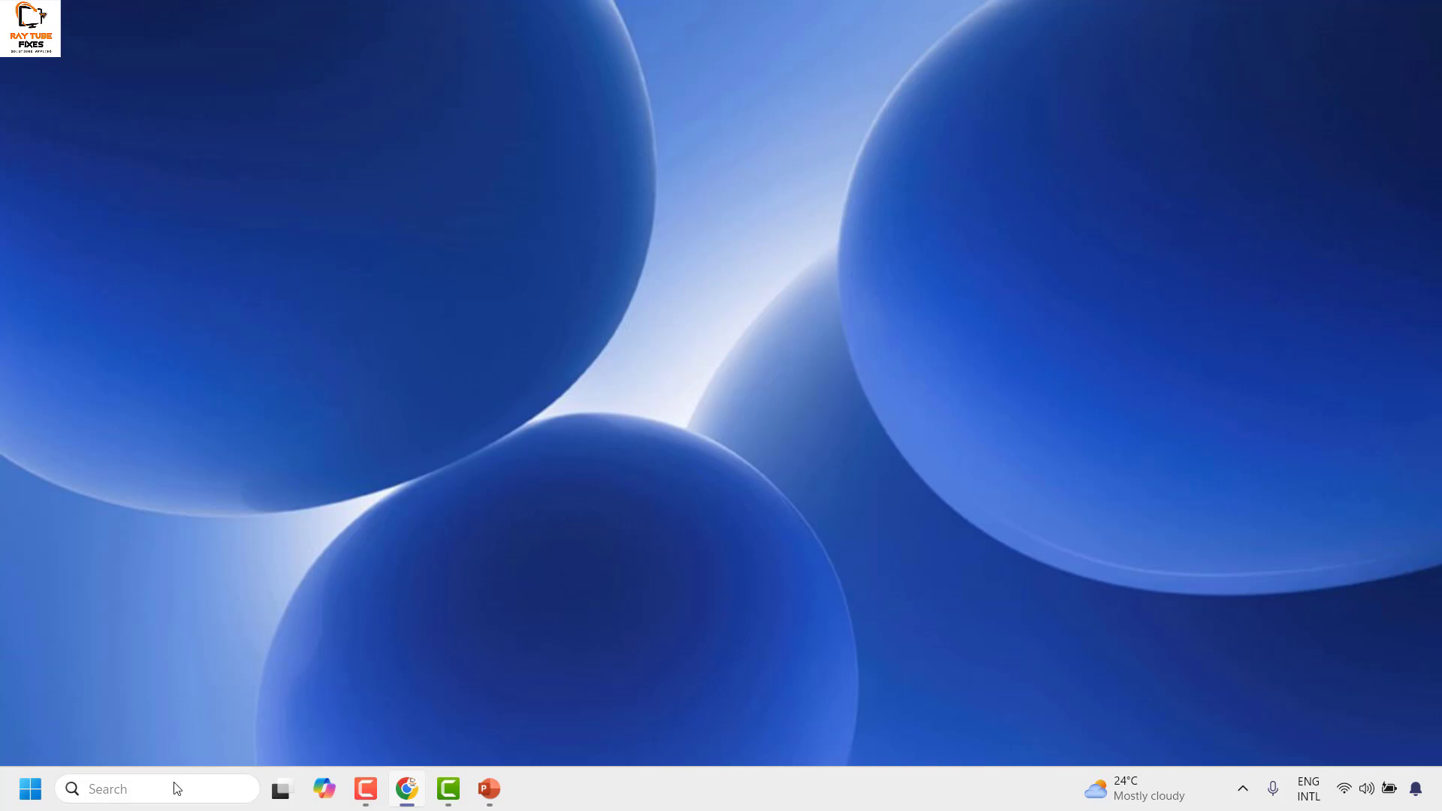
pyautogui.click(174, 789)
pyautogui.click(953, 552)
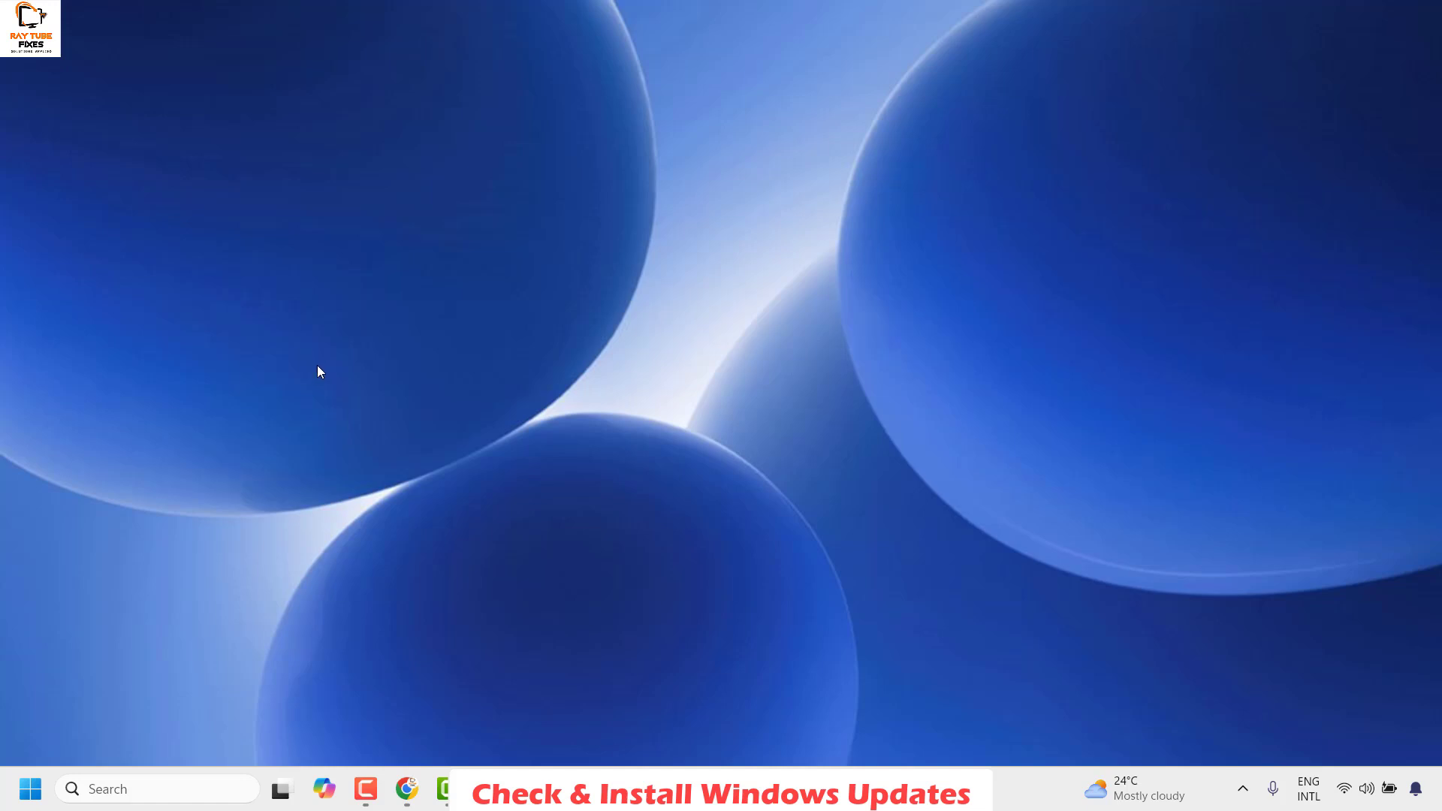
# Open the Windows Update page in Settings and check for updates
pyautogui.rightClick(26, 791)
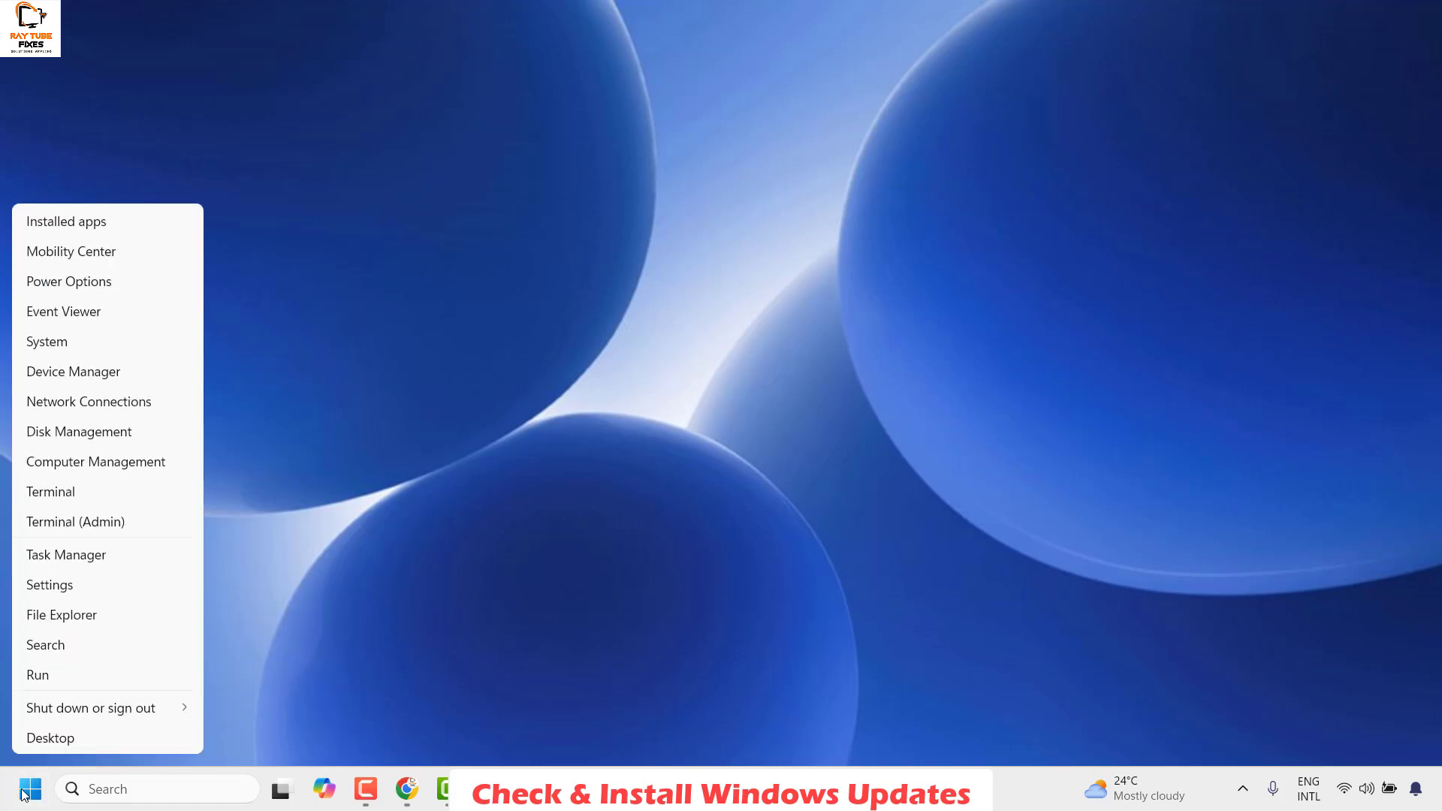
pyautogui.click(60, 585)
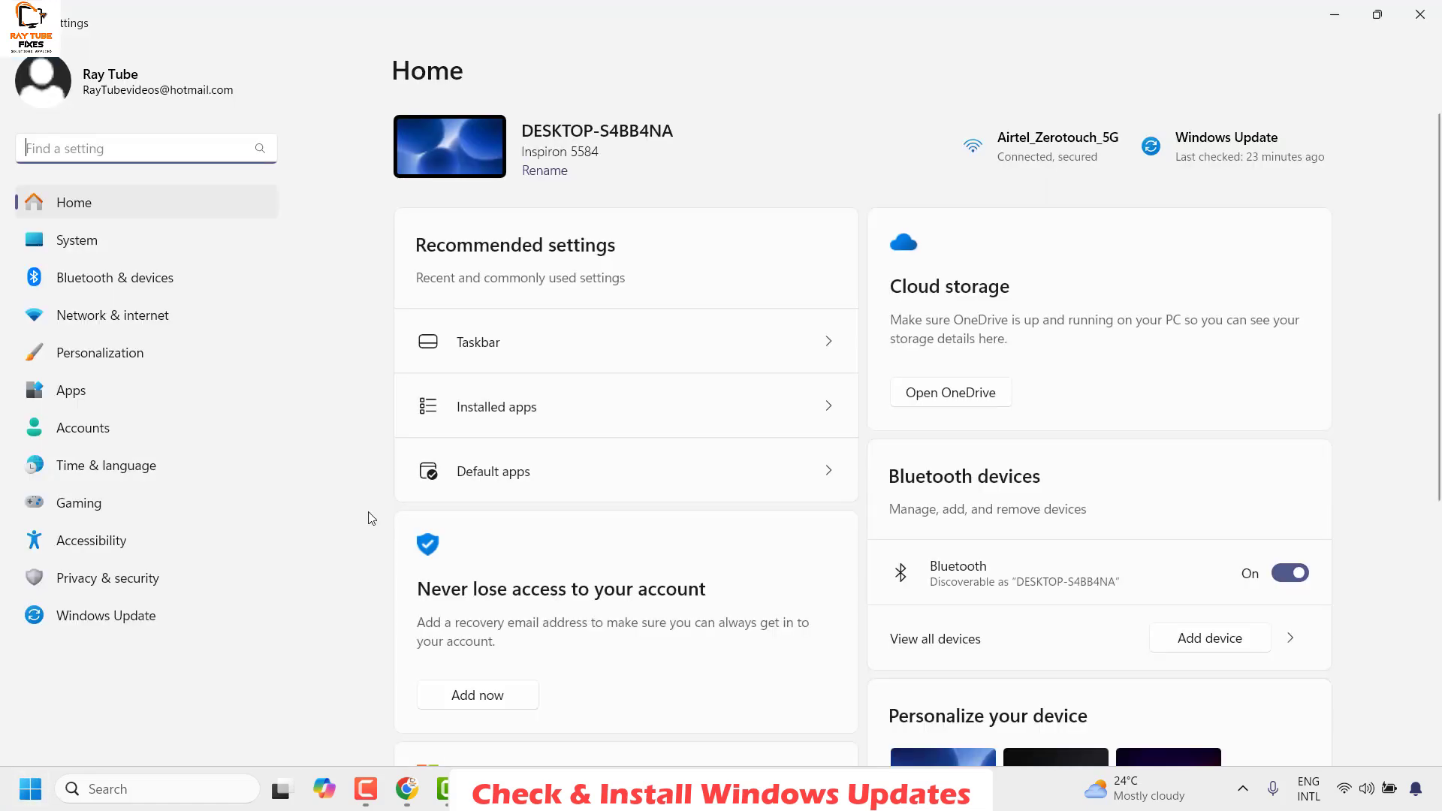
pyautogui.click(139, 629)
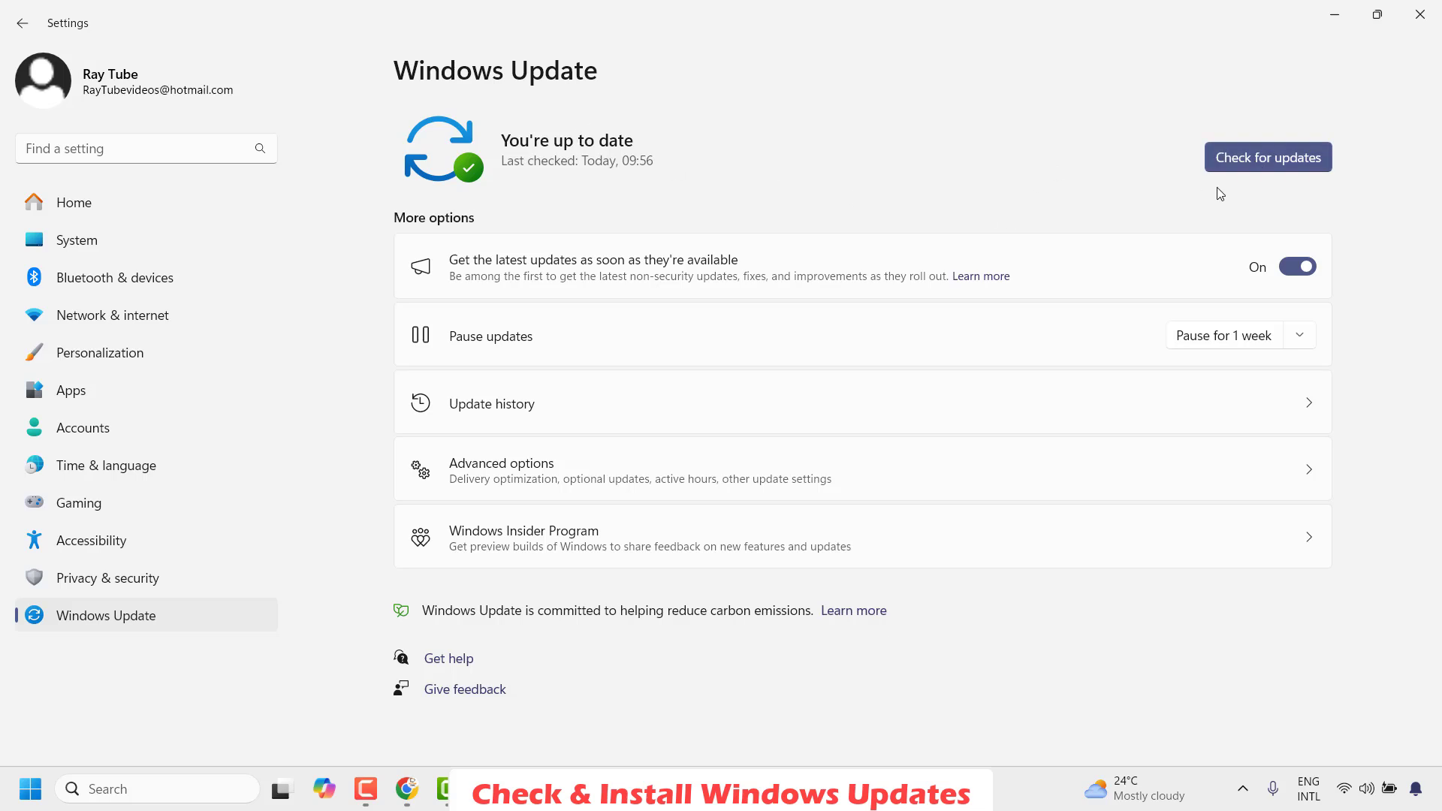
pyautogui.click(1288, 172)
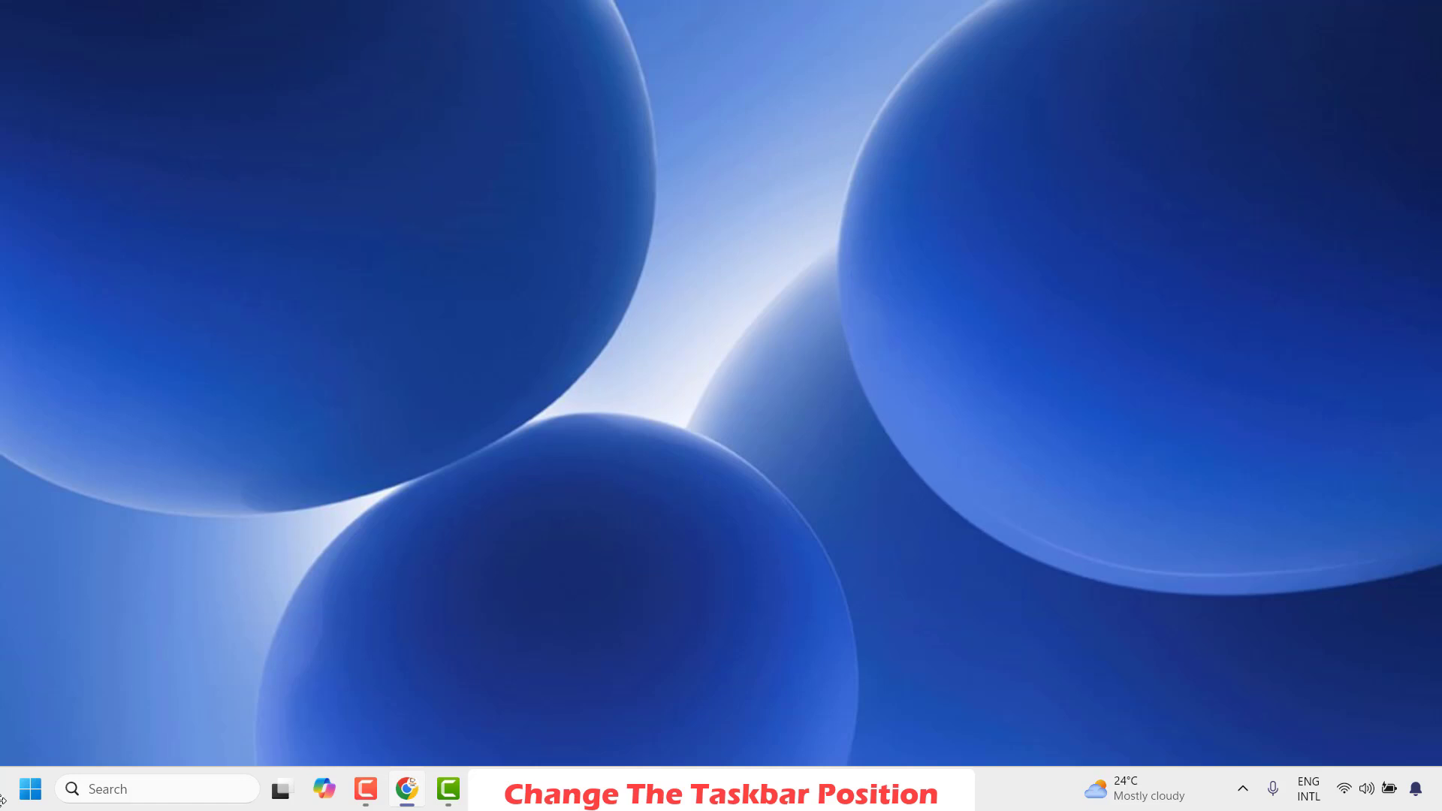
# Open the taskbar settings and set the taskbar alignment under Taskbar behaviors to Center
pyautogui.rightClick(901, 788)
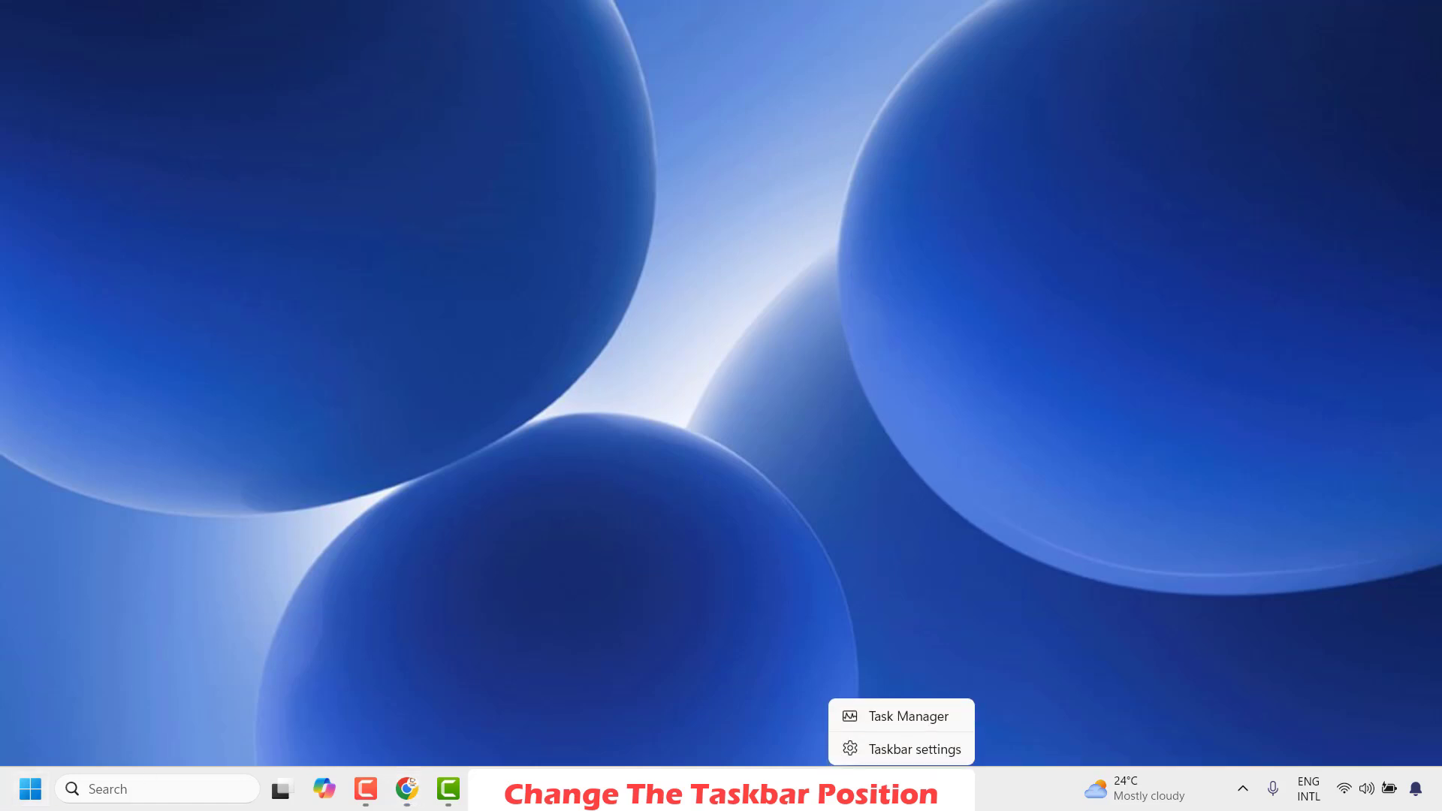
pyautogui.click(906, 748)
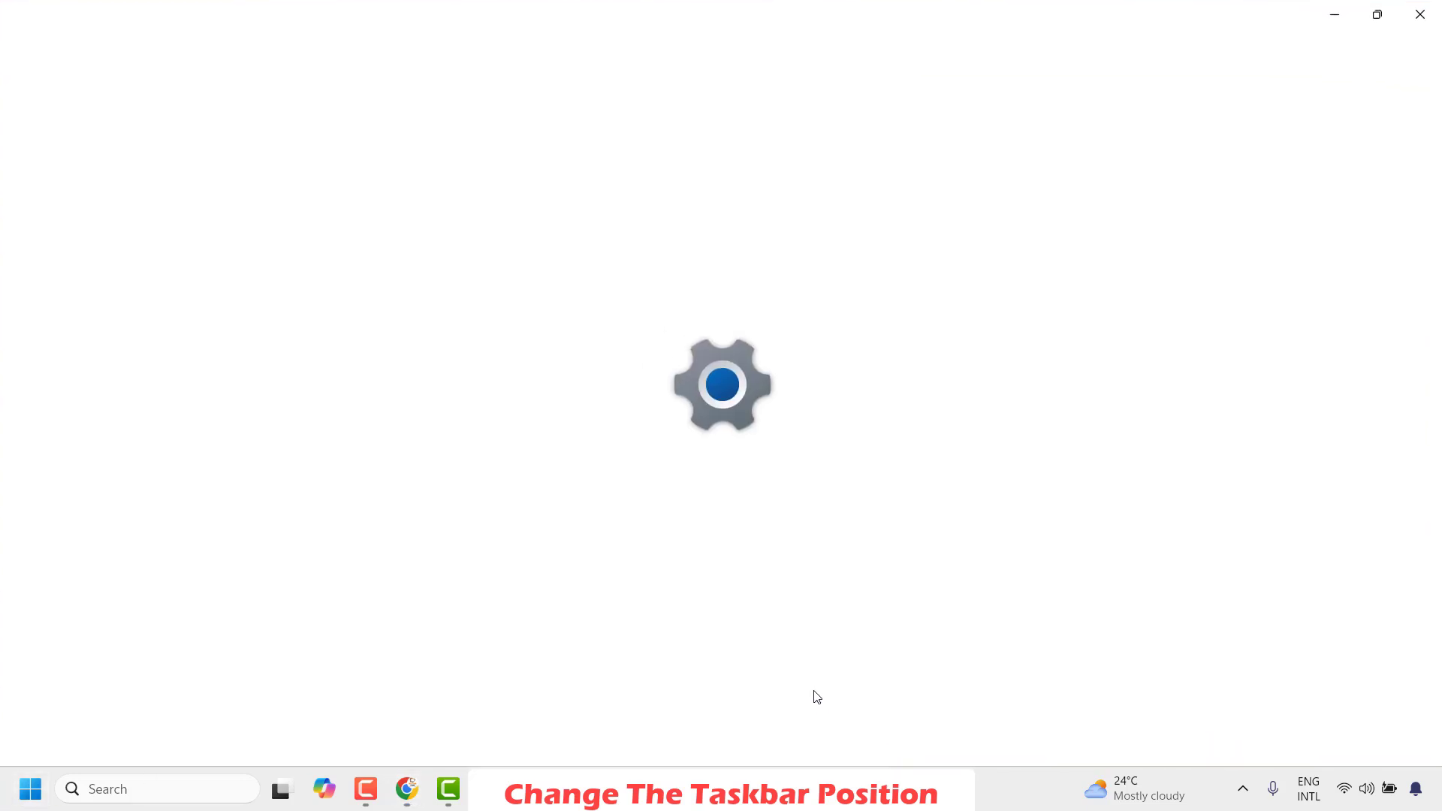
pyautogui.scroll(-3, 798, 676)
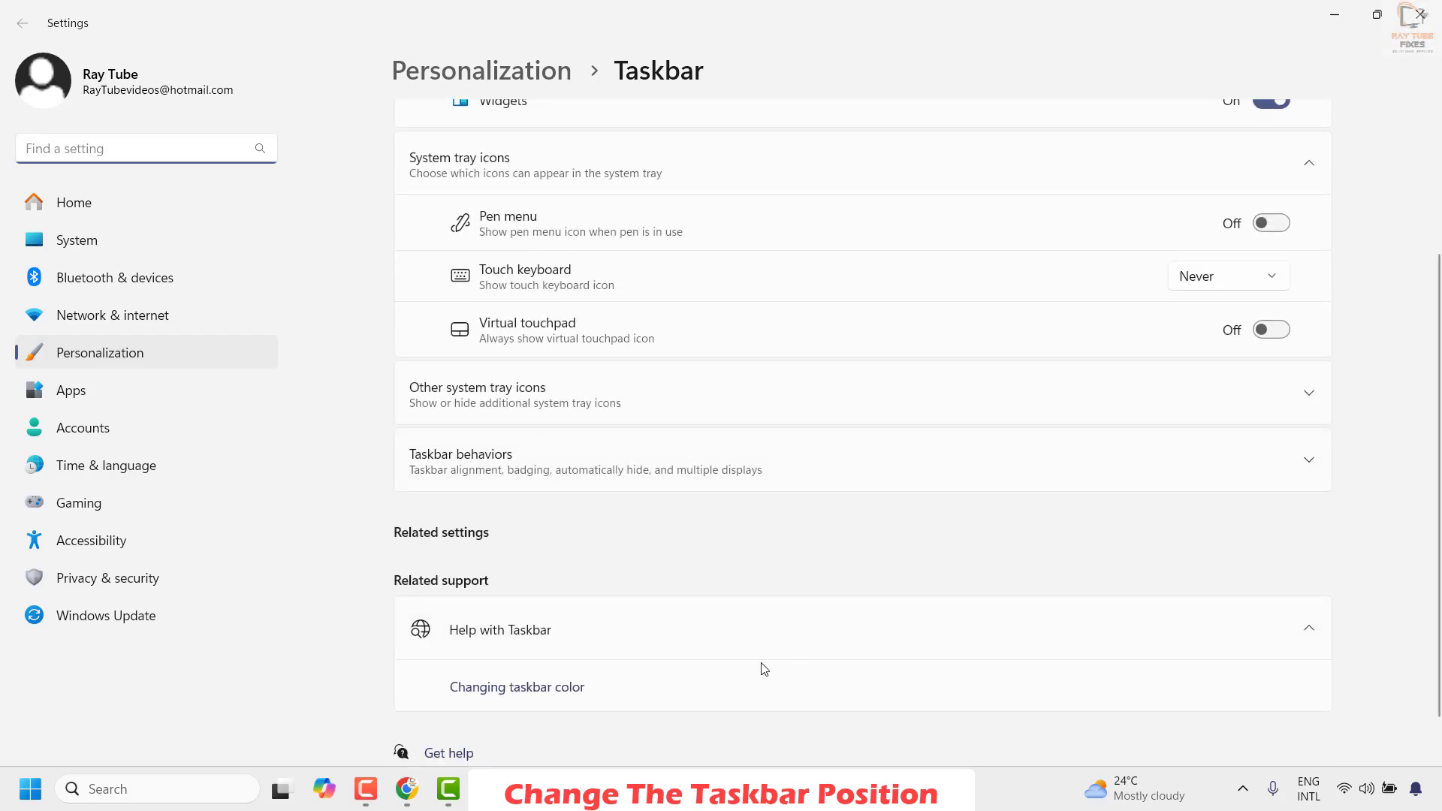
pyautogui.click(596, 460)
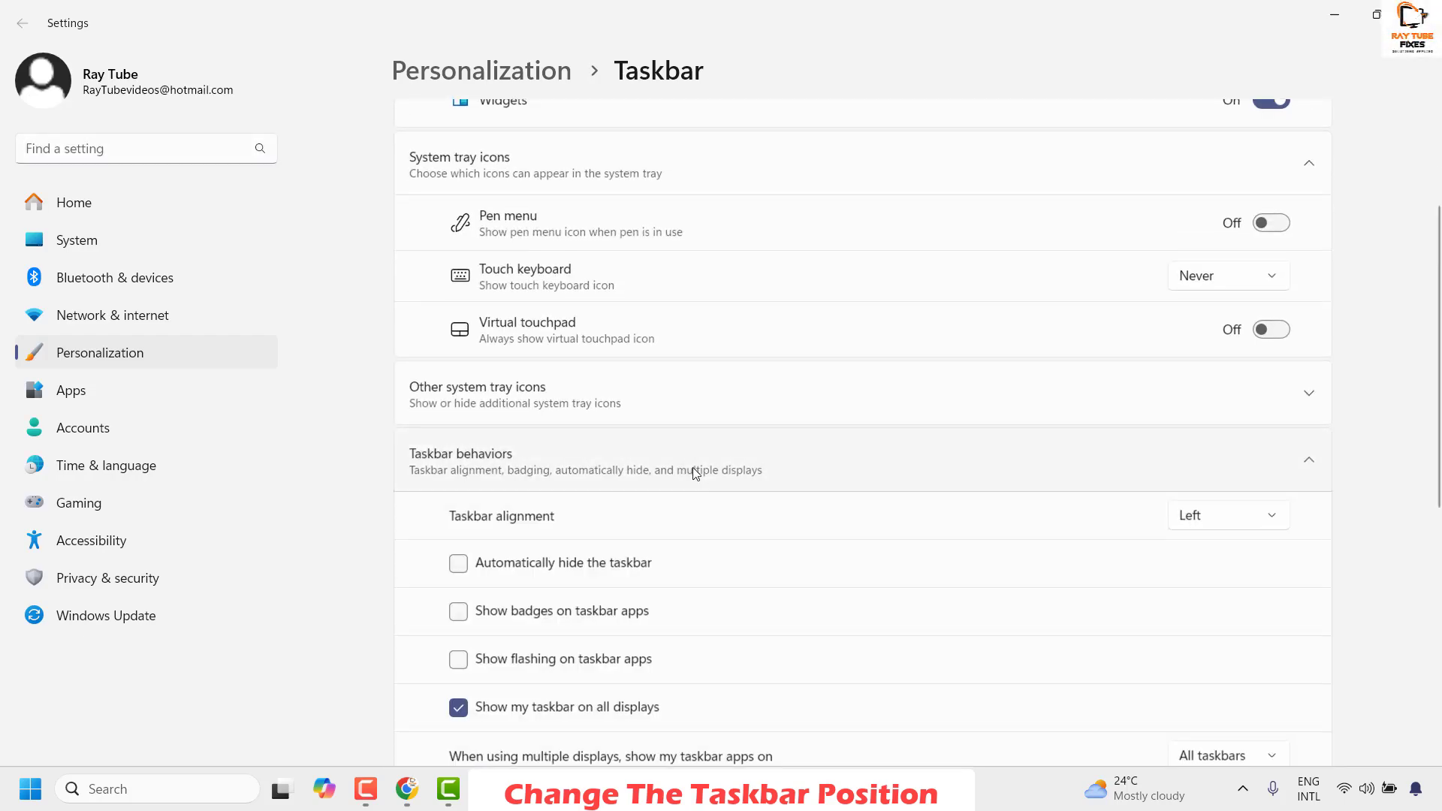
pyautogui.scroll(-1, 697, 474)
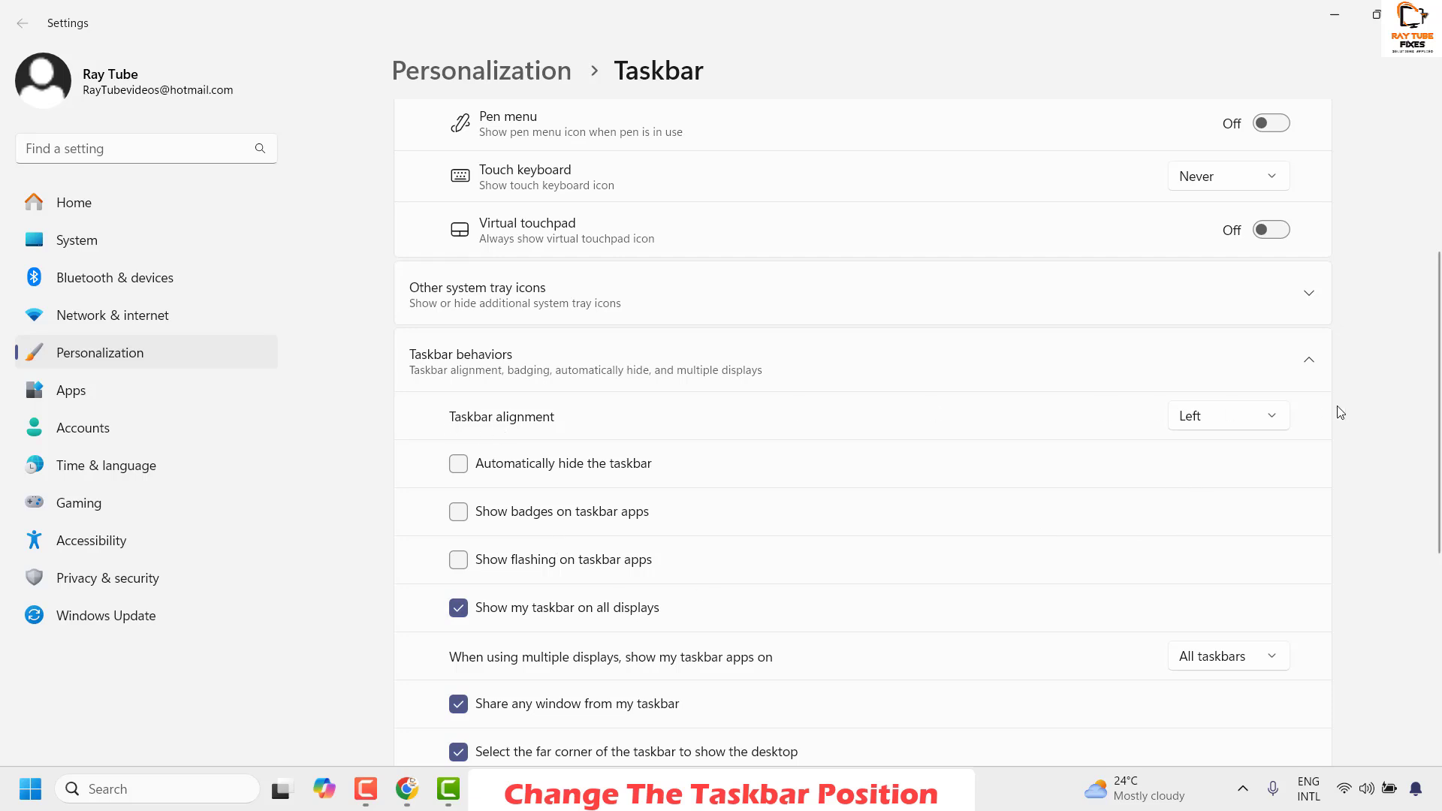
pyautogui.click(1271, 417)
pyautogui.click(1210, 451)
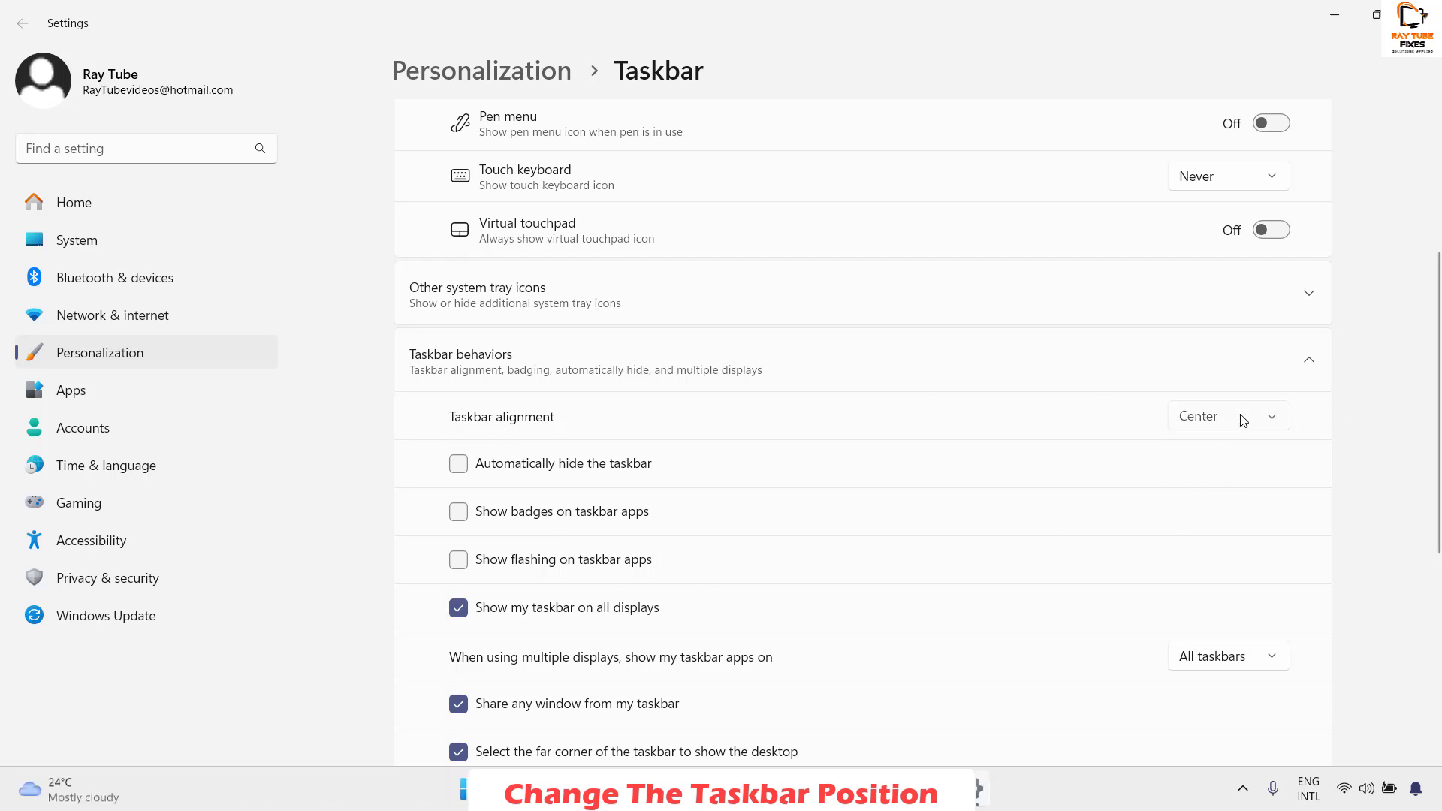
# Set the taskbar alignment back to Left and test the taskbar search from the desktop
pyautogui.click(1242, 419)
pyautogui.click(1195, 380)
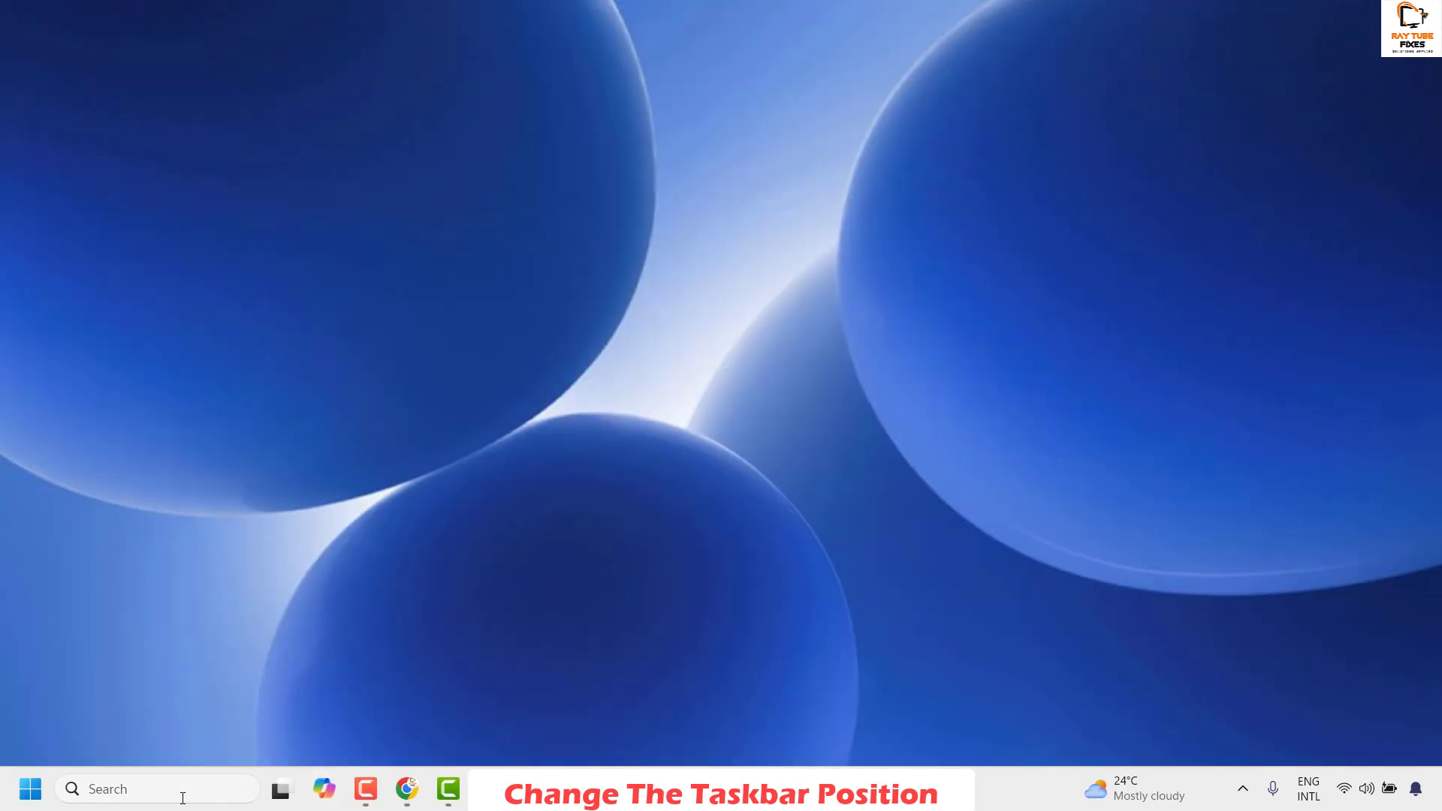
pyautogui.click(180, 790)
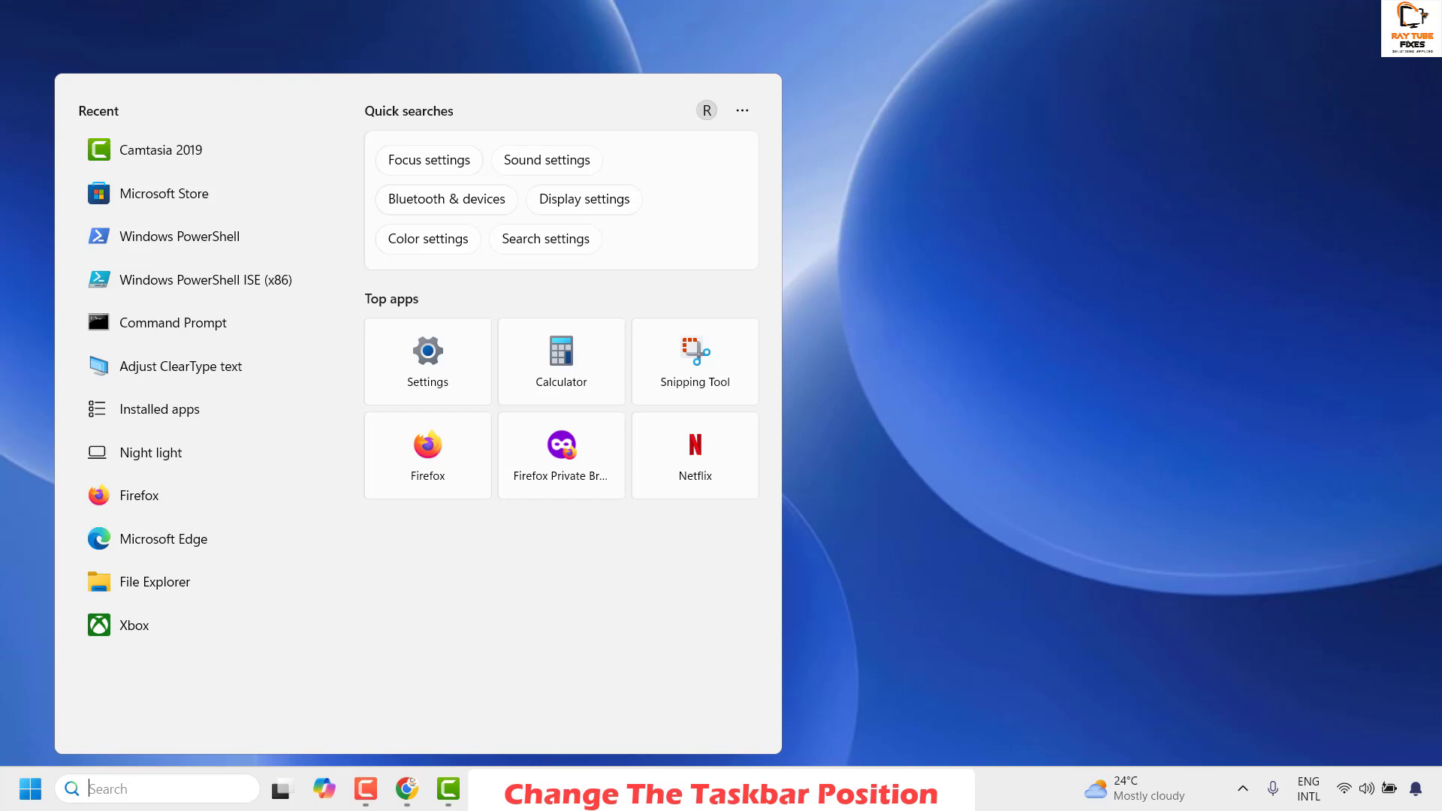
pyautogui.click(873, 401)
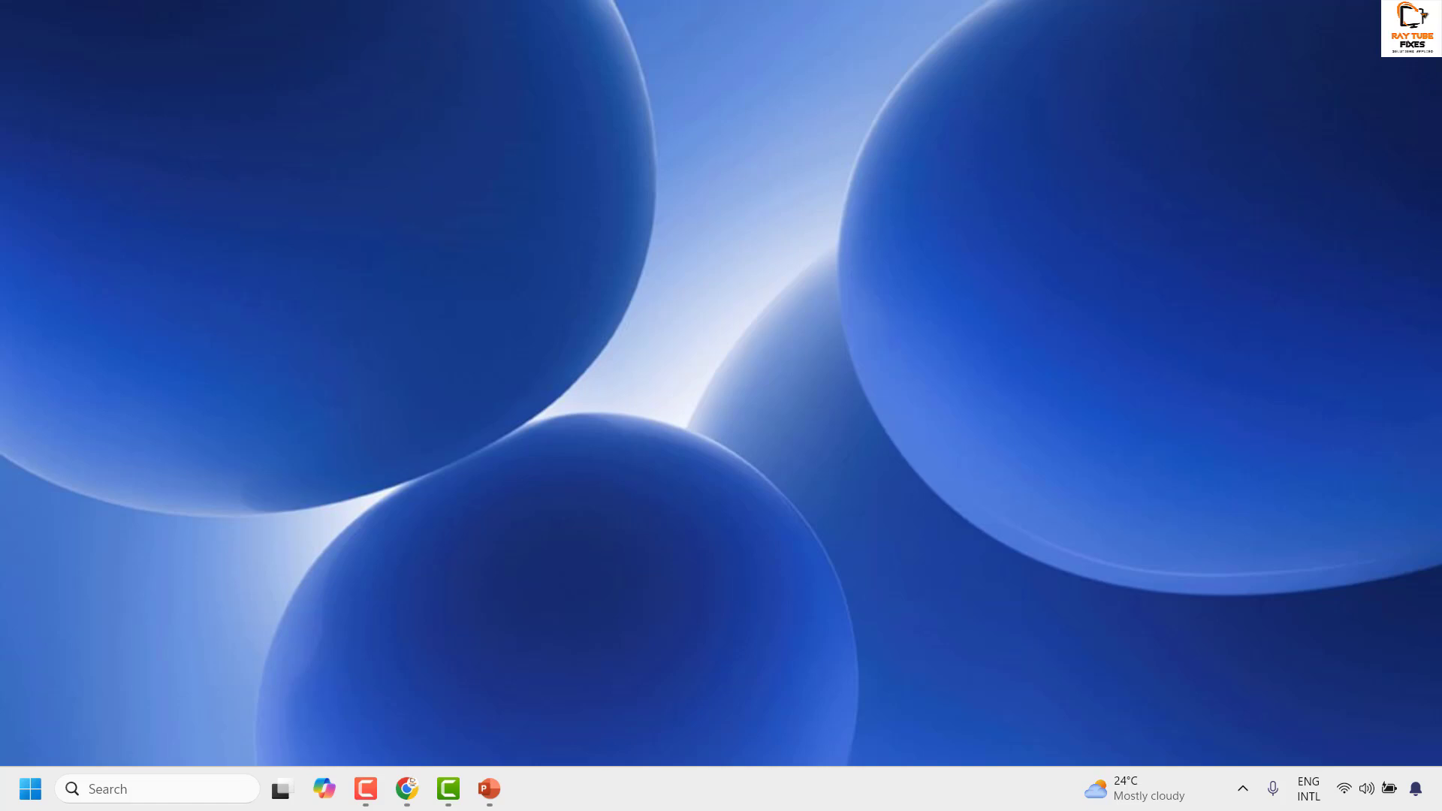
pyautogui.click(406, 789)
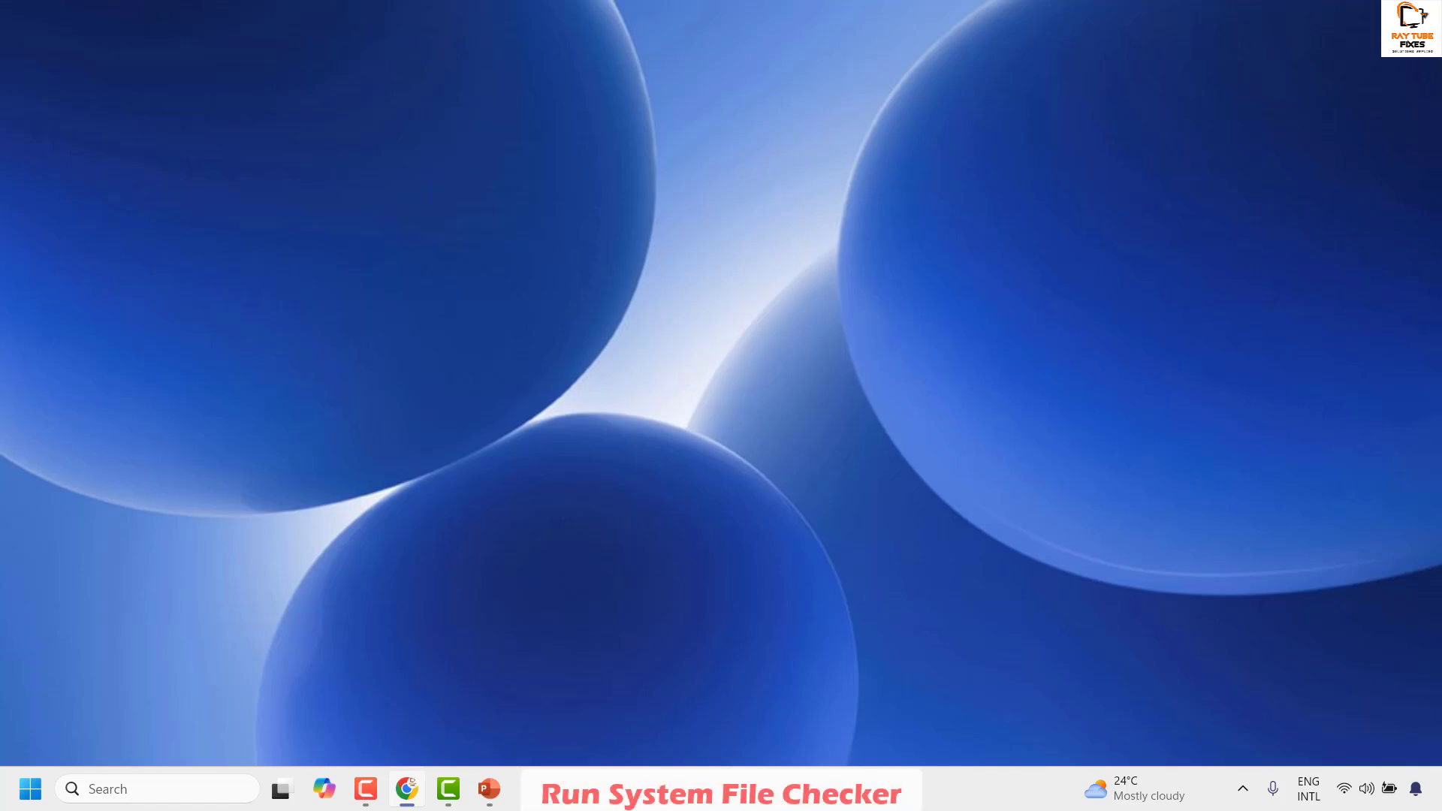
# Open Terminal as administrator and enter the System File Checker command sfc /scannow
pyautogui.rightClick(33, 792)
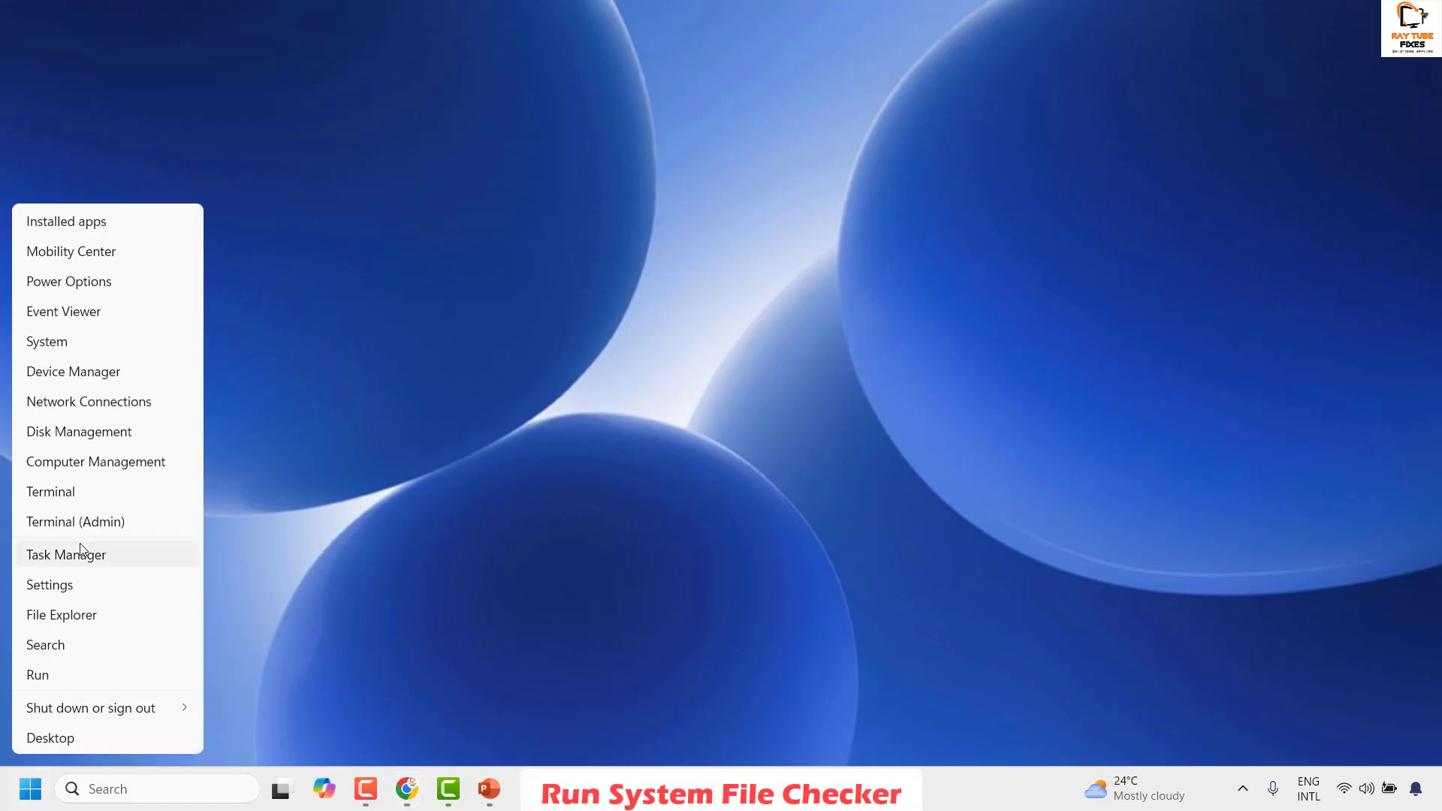
pyautogui.click(95, 522)
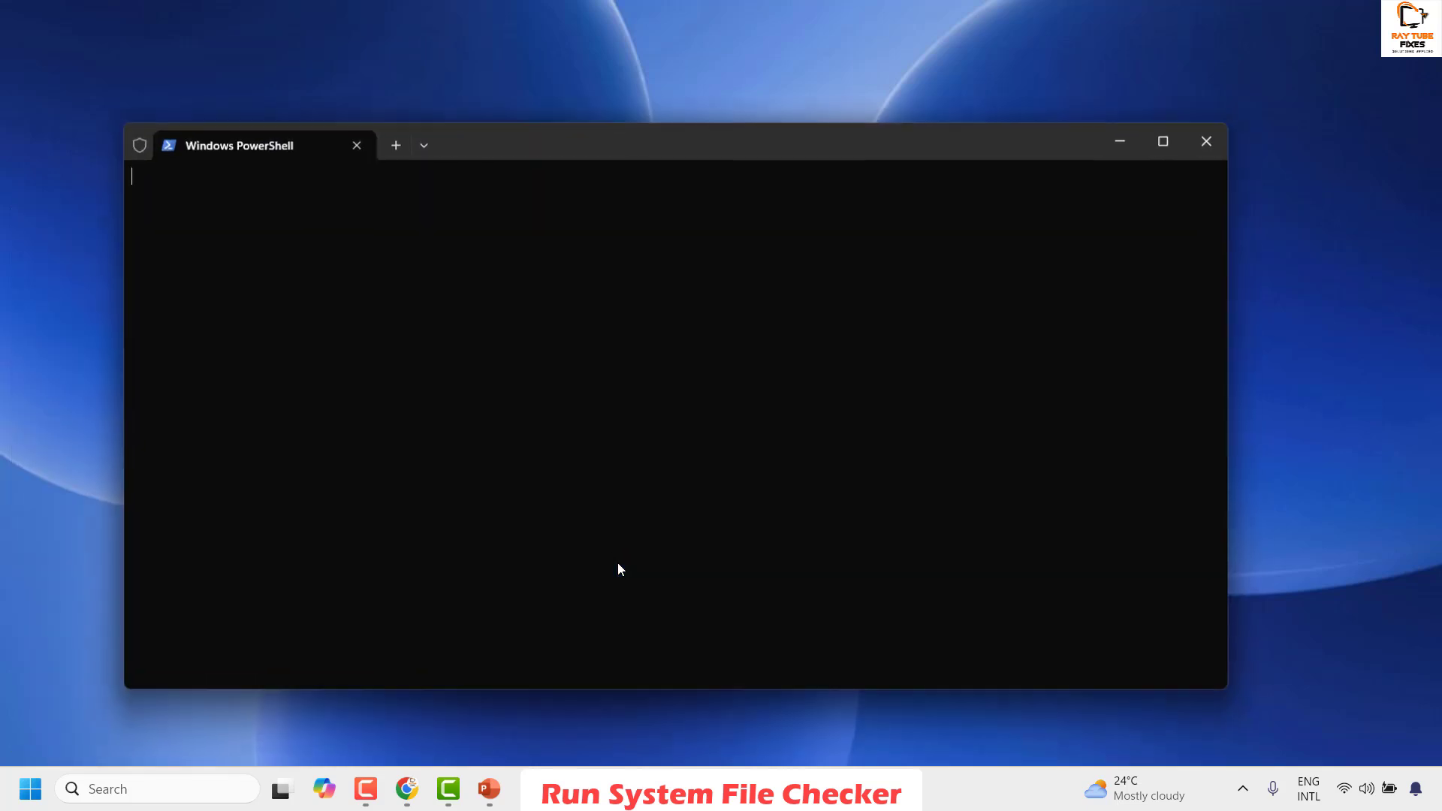
pyautogui.moveTo(688, 147); pyautogui.dragTo(786, 140)
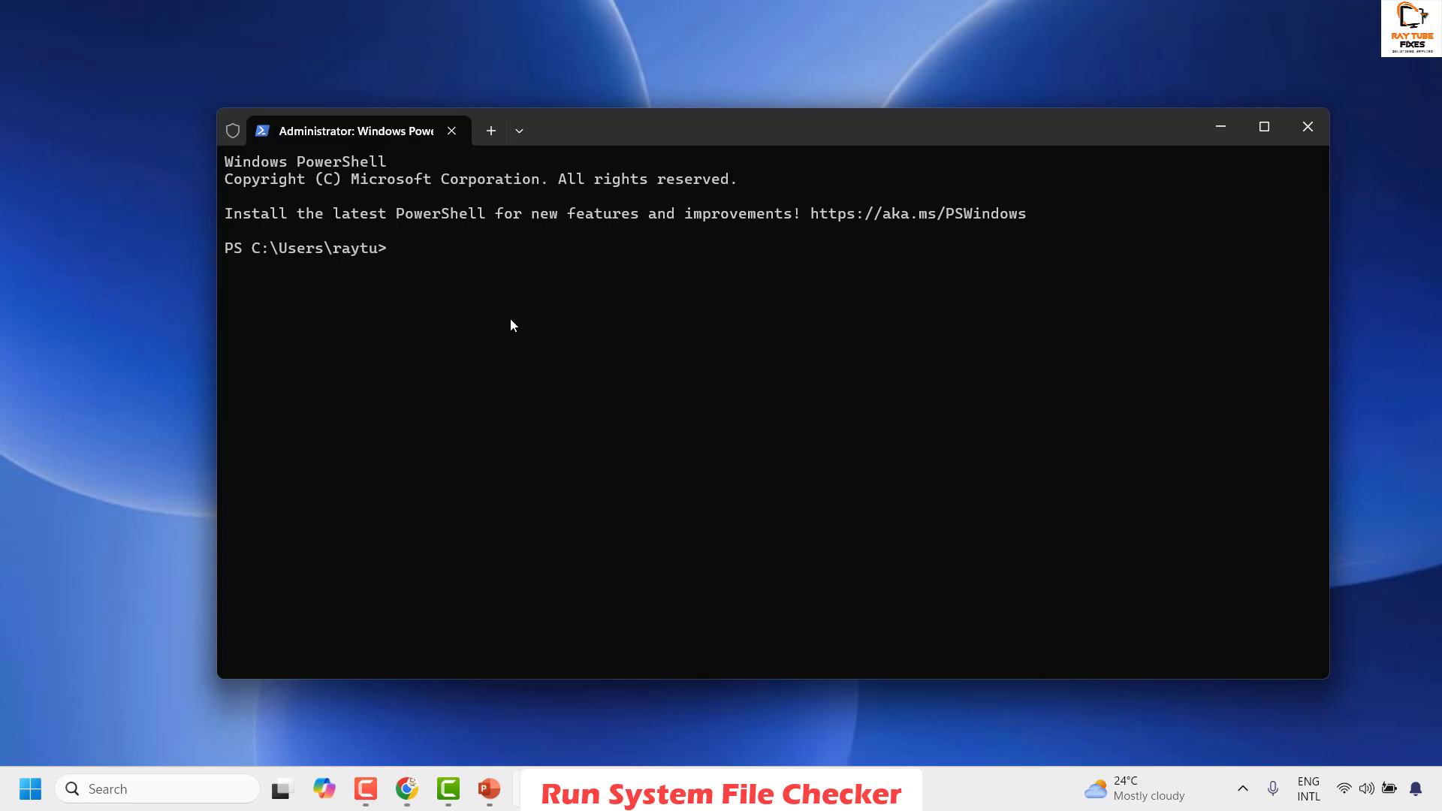
pyautogui.write('sfc /scannow')
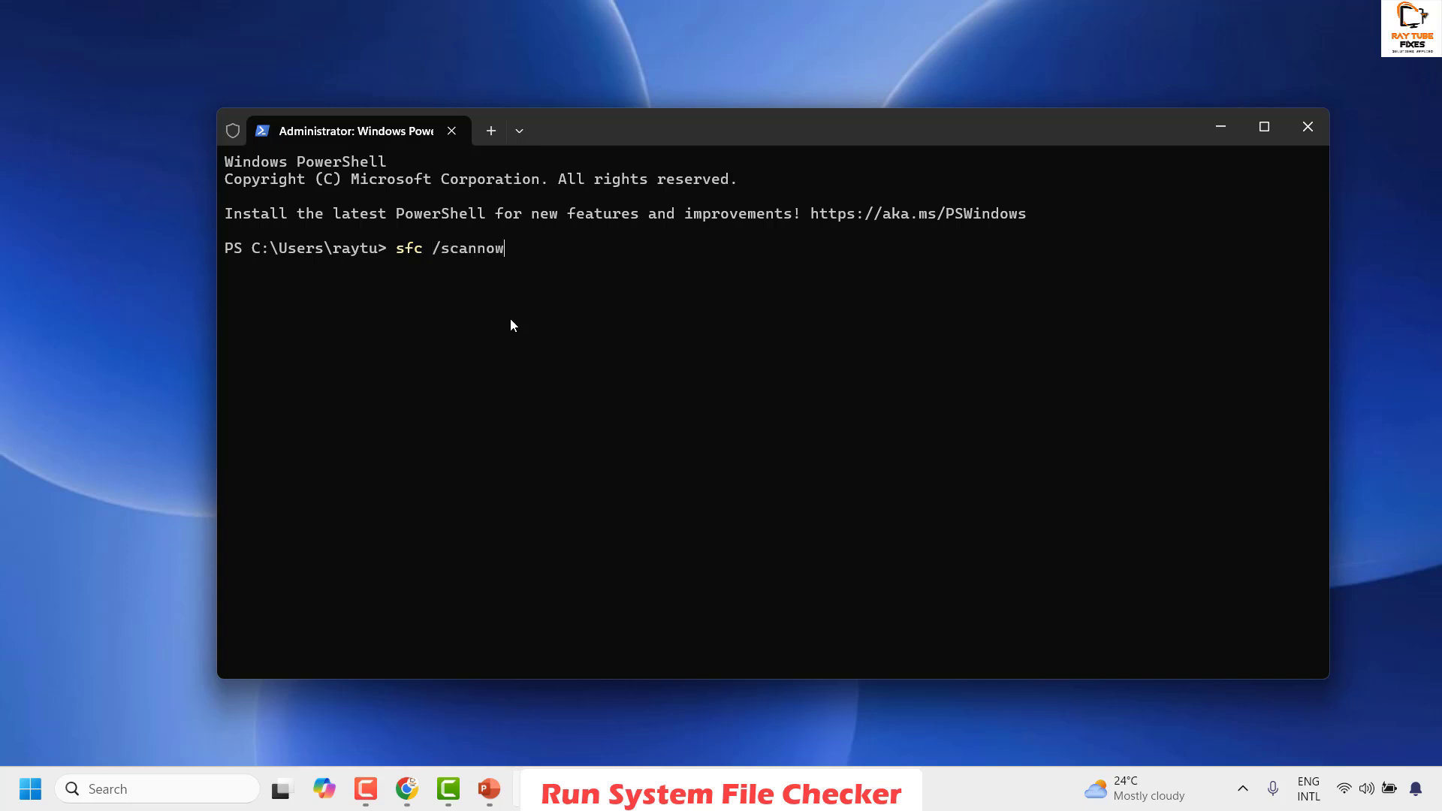